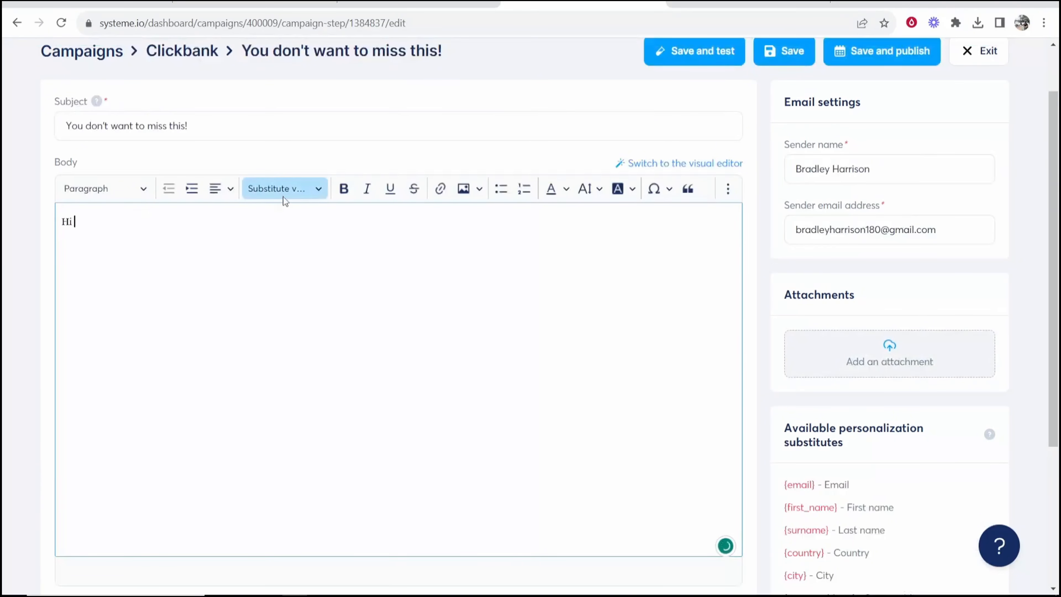
# Insert the {first_name} variable after Hi and add the line "You dont want to miss this."
pyautogui.click(296, 189)
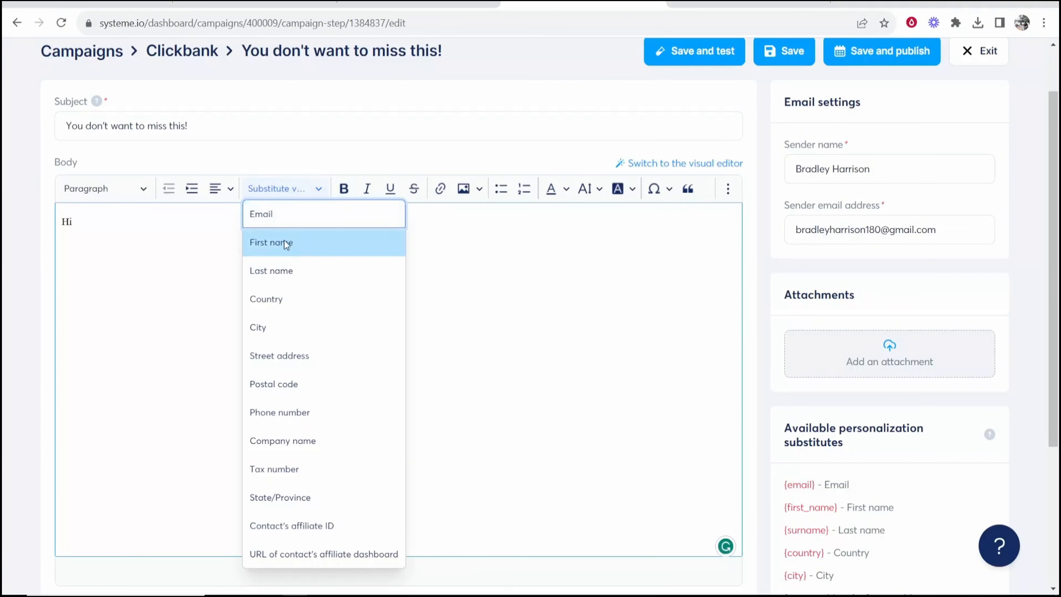
pyautogui.click(274, 243)
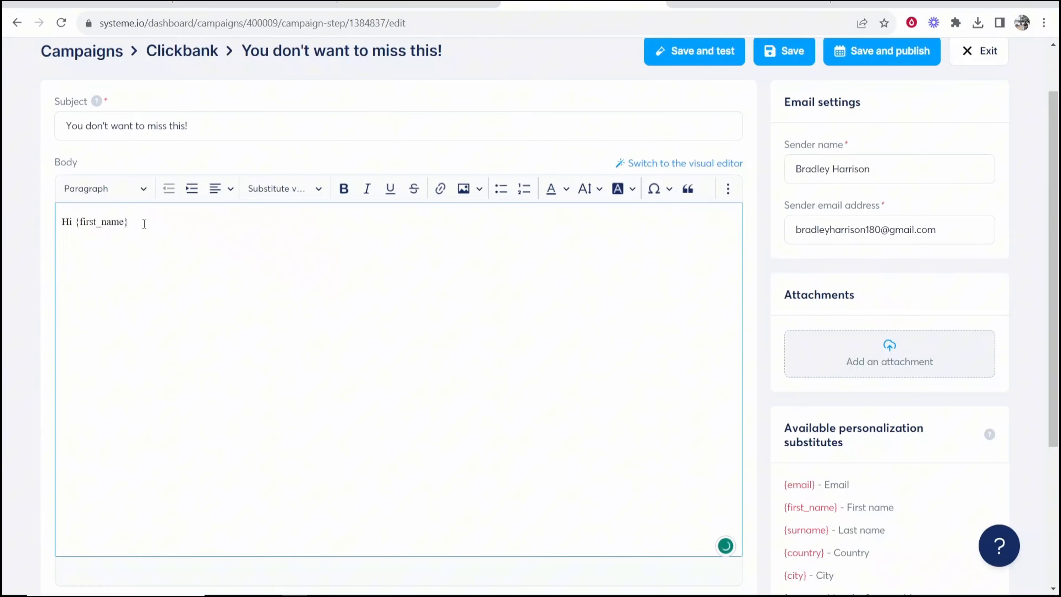
pyautogui.write('You dont want to miss this.')
pyautogui.press('Return')
pyautogui.press('Return')
# Add the second line "The best way to make money online." and fix the typos
pyautogui.write('The ')
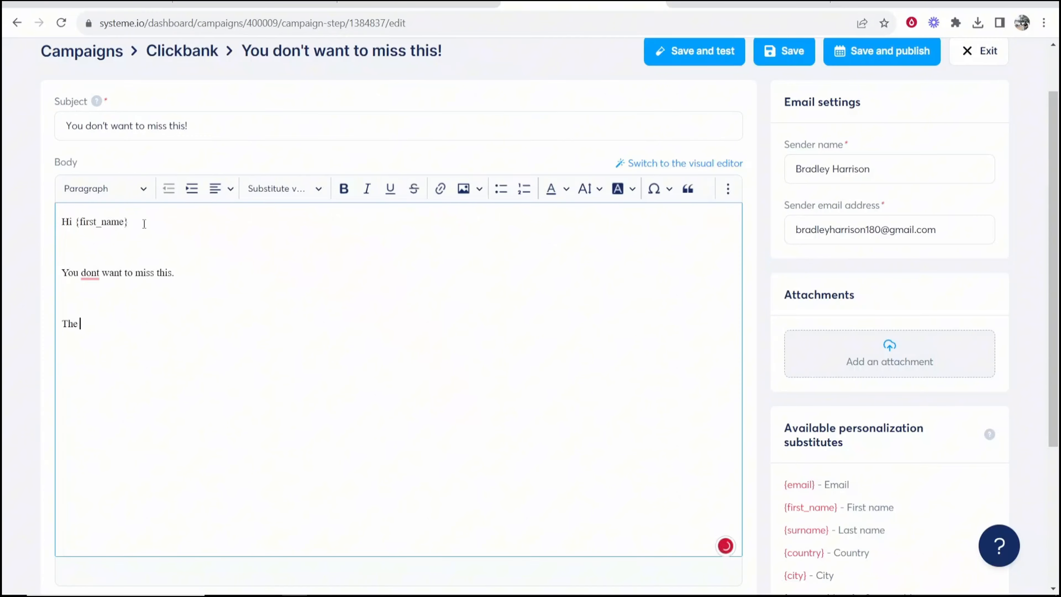
pyautogui.write('best wayt o mak')
pyautogui.press('BackSpace')
pyautogui.press('BackSpace')
pyautogui.press('BackSpace')
pyautogui.press('BackSpace')
pyautogui.press('BackSpace')
pyautogui.press('BackSpace')
pyautogui.write('to make money online.')
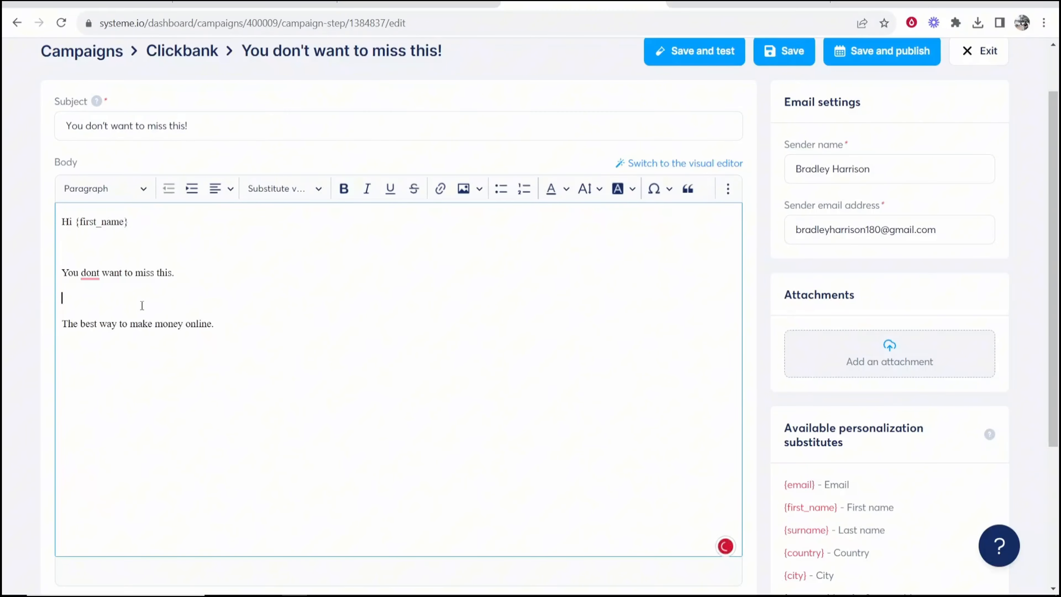
pyautogui.press('BackSpace')
pyautogui.click(262, 298)
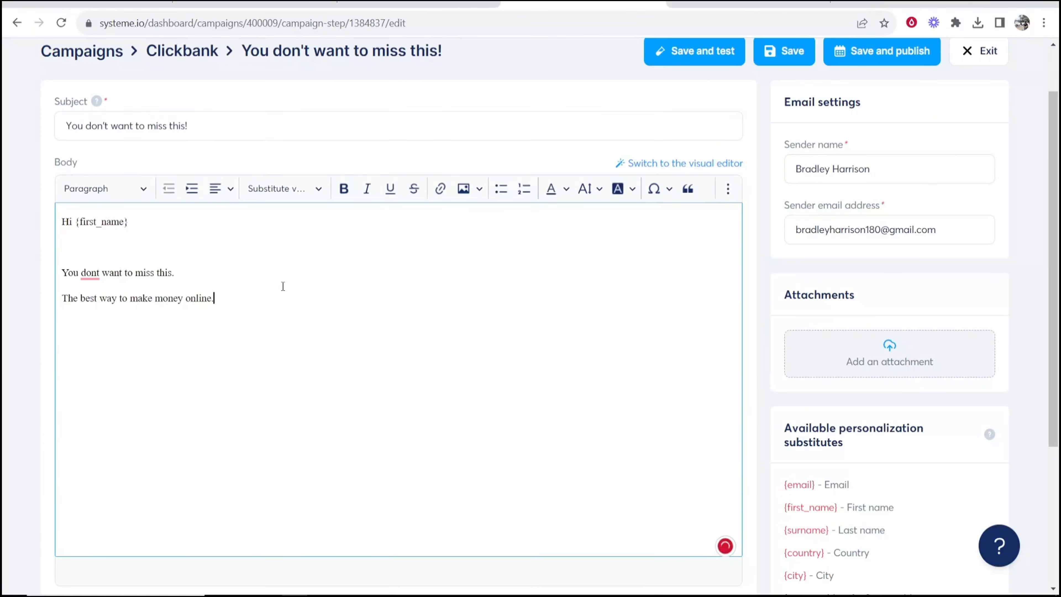
pyautogui.scroll(2, 282, 286)
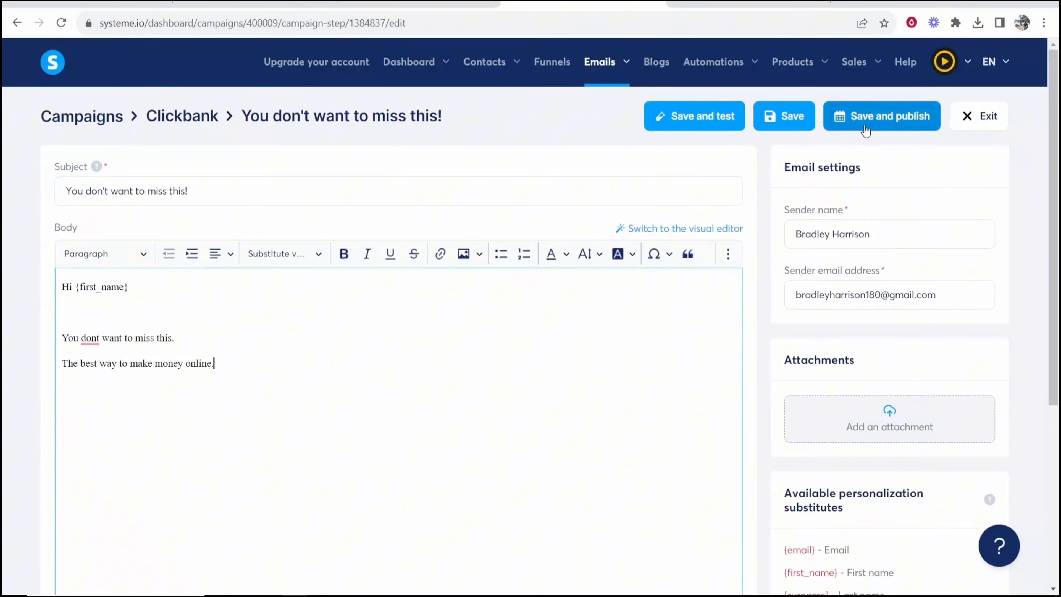
# Open the Save and publish schedule and edit the Delay amount
pyautogui.click(879, 119)
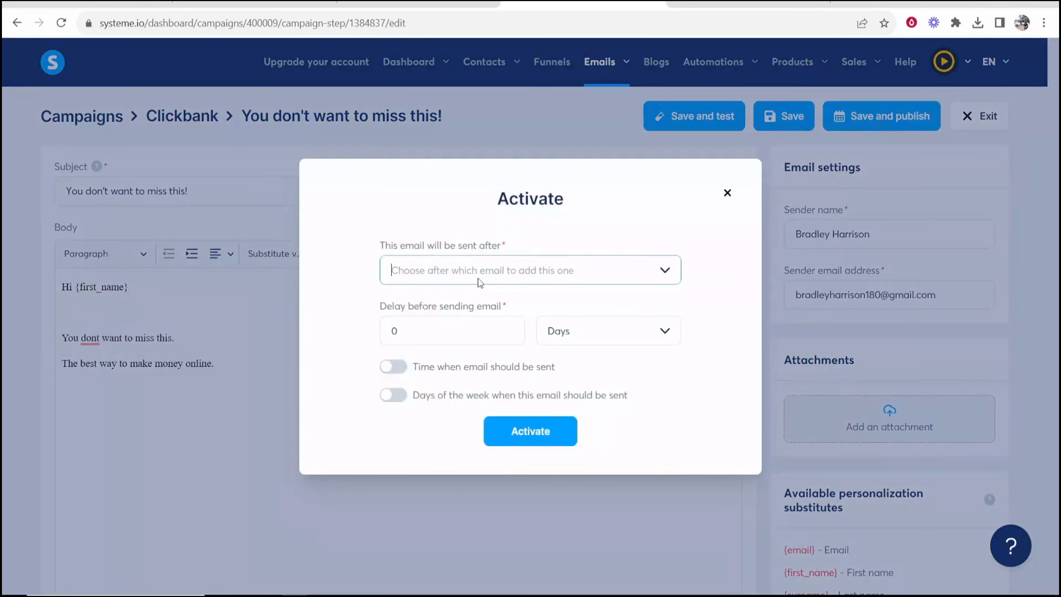
pyautogui.moveTo(380, 245); pyautogui.dragTo(507, 238)
pyautogui.click(507, 237)
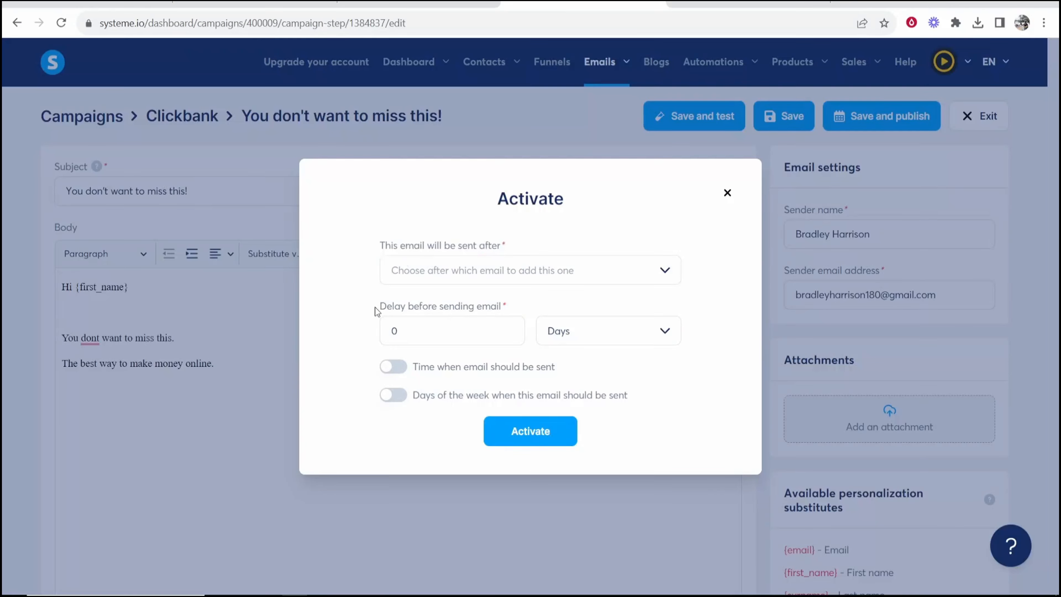
pyautogui.moveTo(381, 309); pyautogui.dragTo(517, 304)
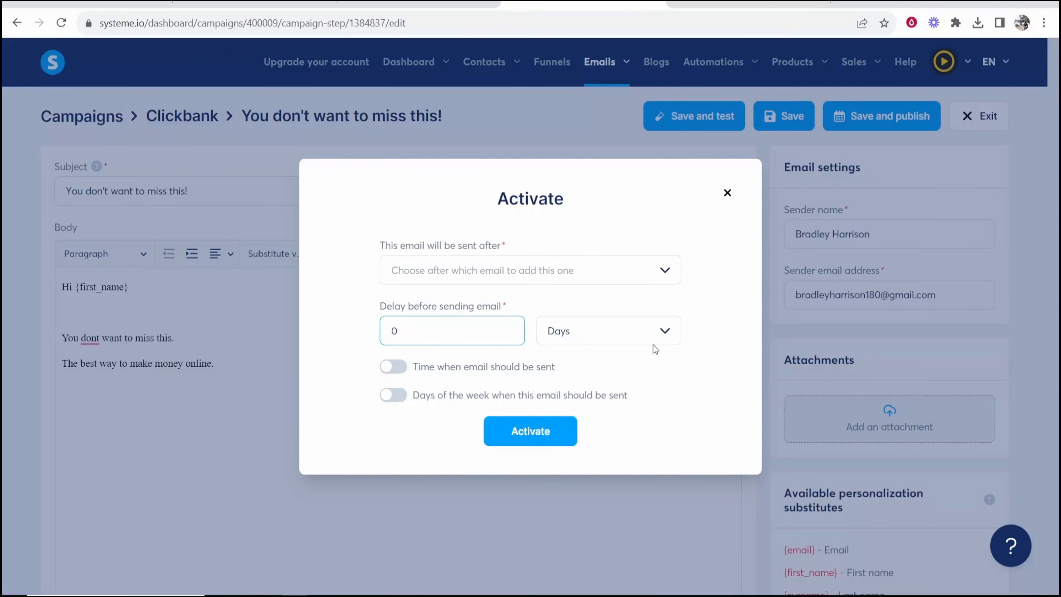
pyautogui.click(667, 334)
pyautogui.click(667, 336)
pyautogui.press('Down')
pyautogui.hotkey('shift', 'Tab')
pyautogui.write('1')
pyautogui.press('Tab')
pyautogui.press('Up')
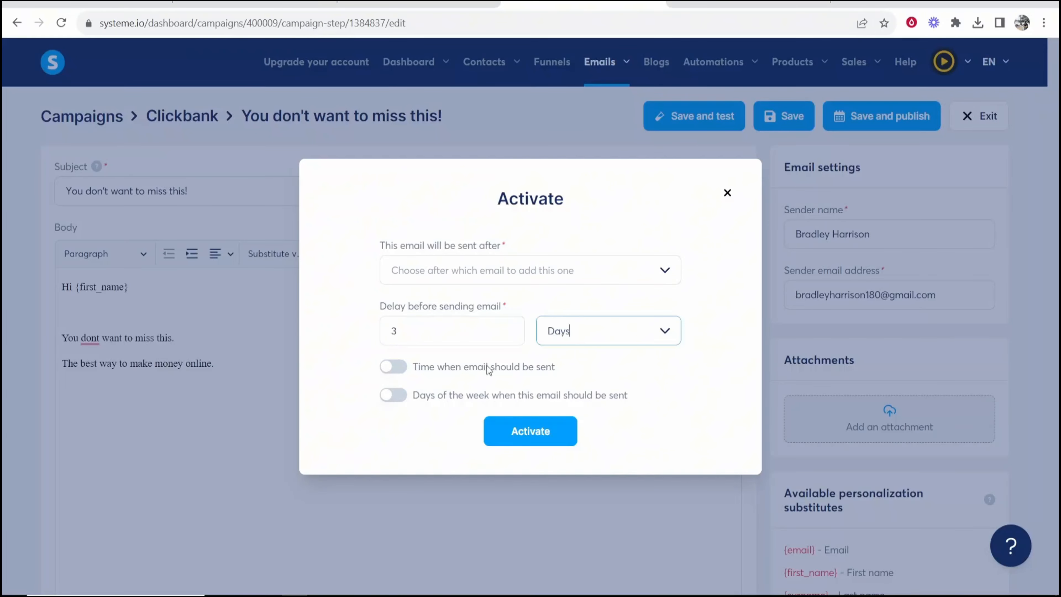
pyautogui.hotkey('shift', 'Tab')
pyautogui.write('3')
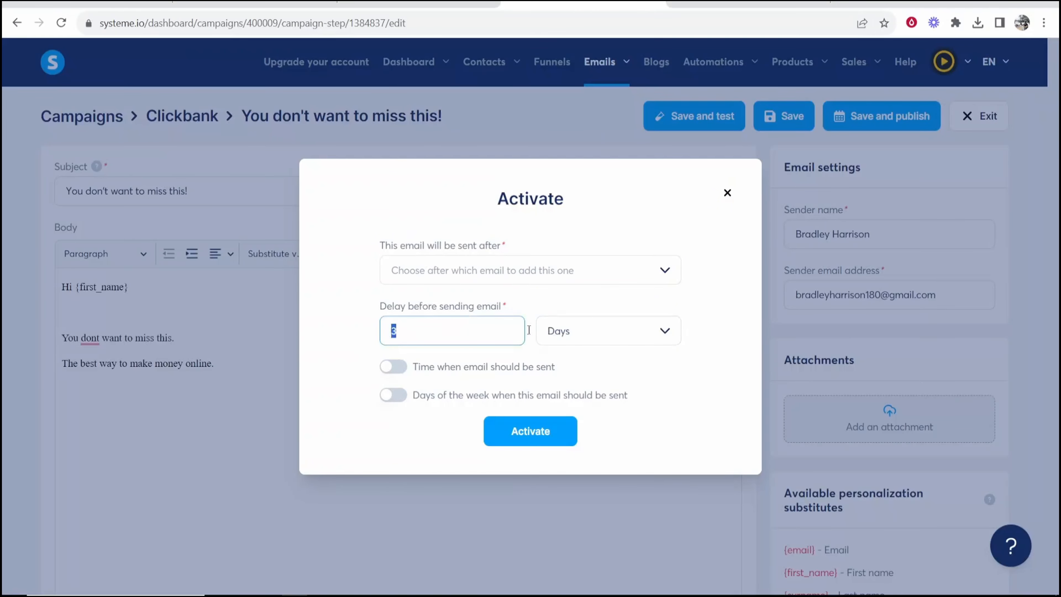
pyautogui.click(422, 334)
# Set the delay to 1 Hours, activate the email, and exit the editor
pyautogui.click(641, 338)
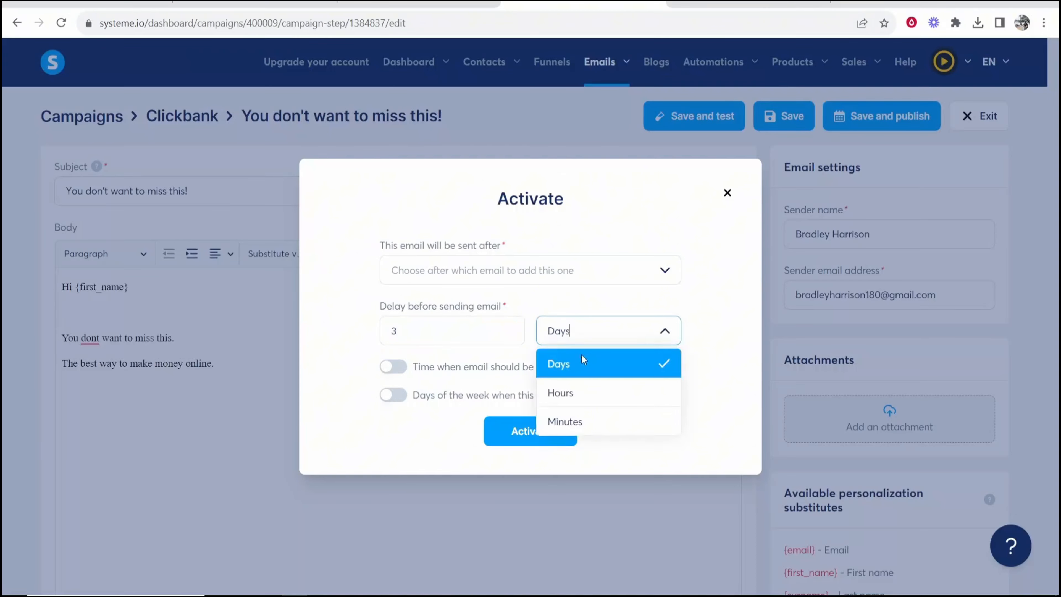
pyautogui.doubleClick(498, 331)
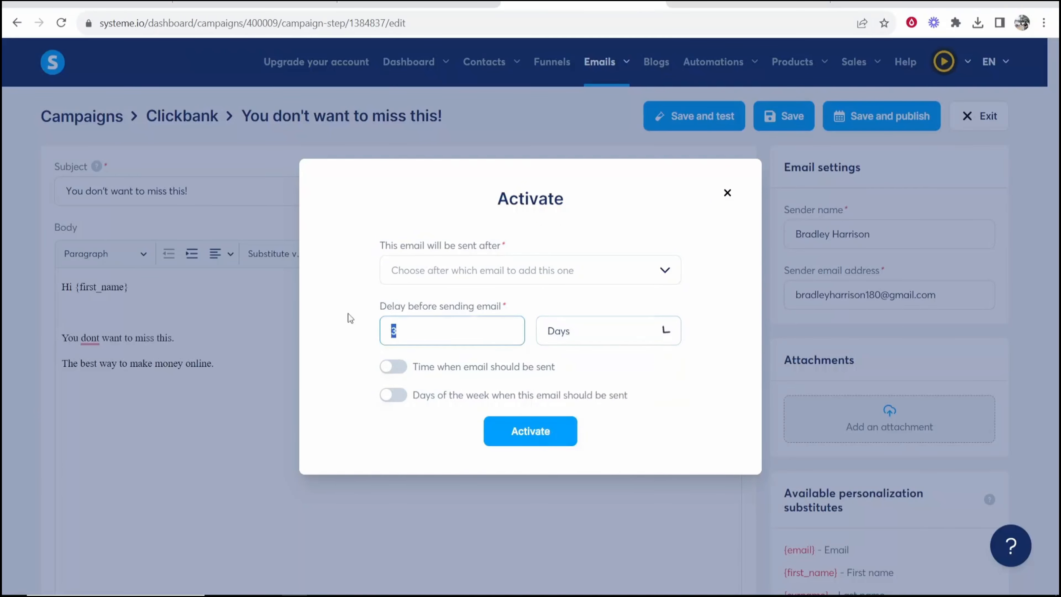
pyautogui.write('1')
pyautogui.press('Tab')
pyautogui.click(620, 339)
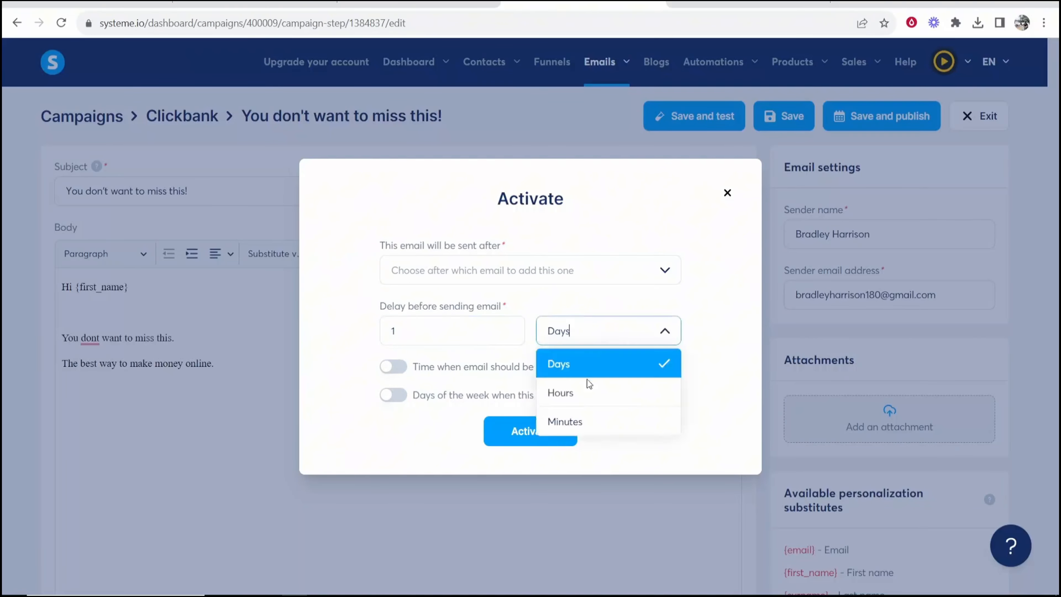
pyautogui.click(589, 391)
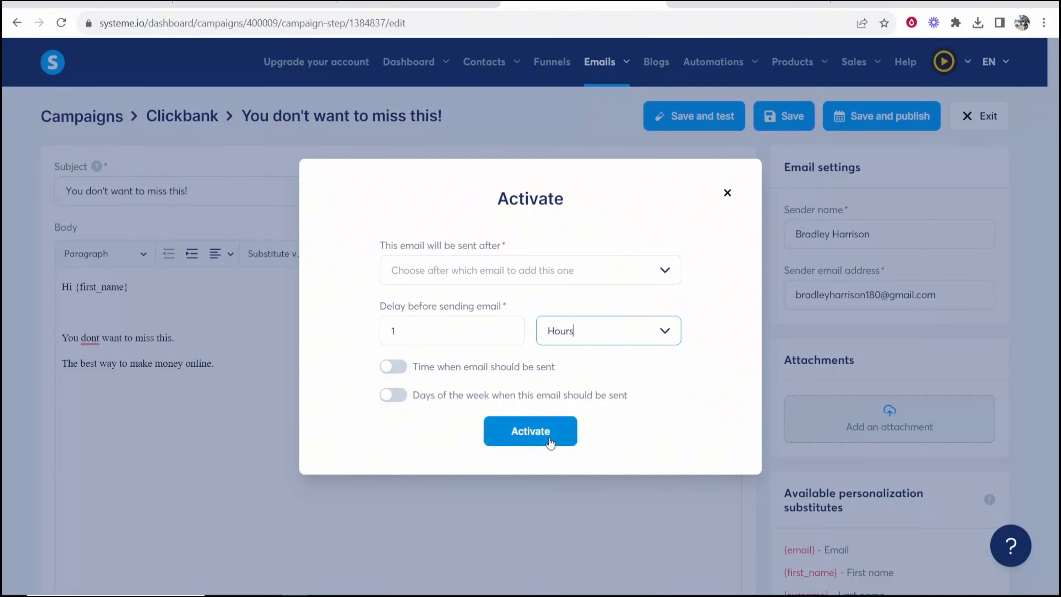
pyautogui.click(535, 431)
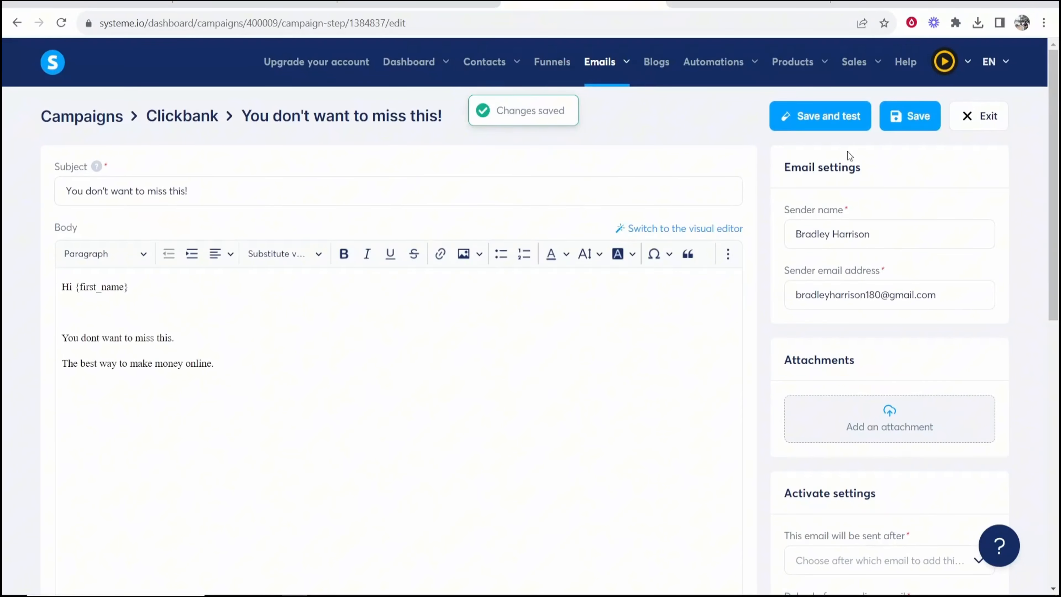
pyautogui.click(976, 117)
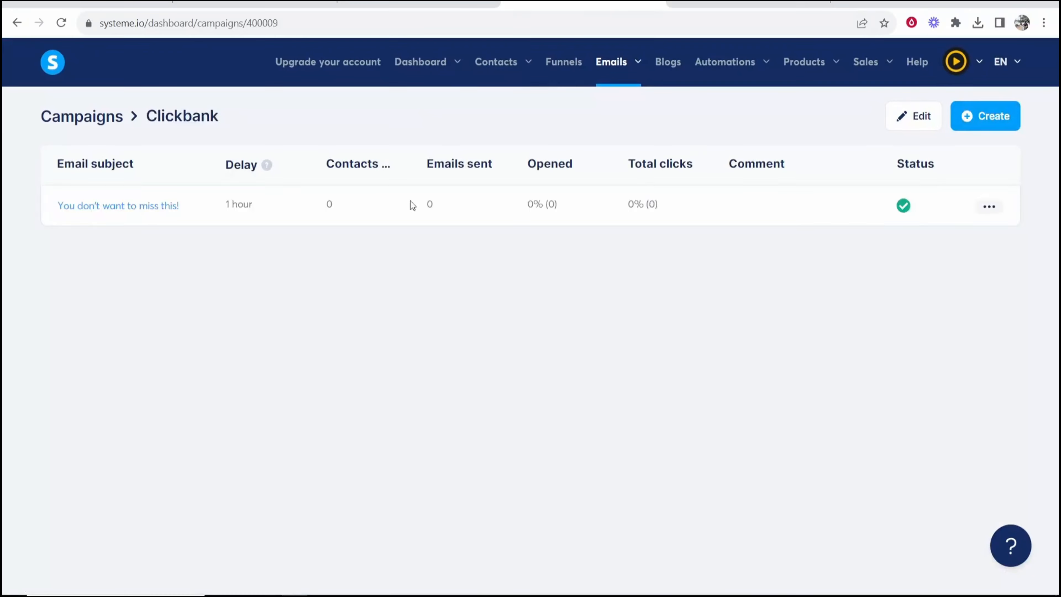
# Confirm the Clickbank campaign lists "You don't want to miss this!" as active with a 1-hour delay
pyautogui.moveTo(225, 204); pyautogui.dragTo(260, 204)
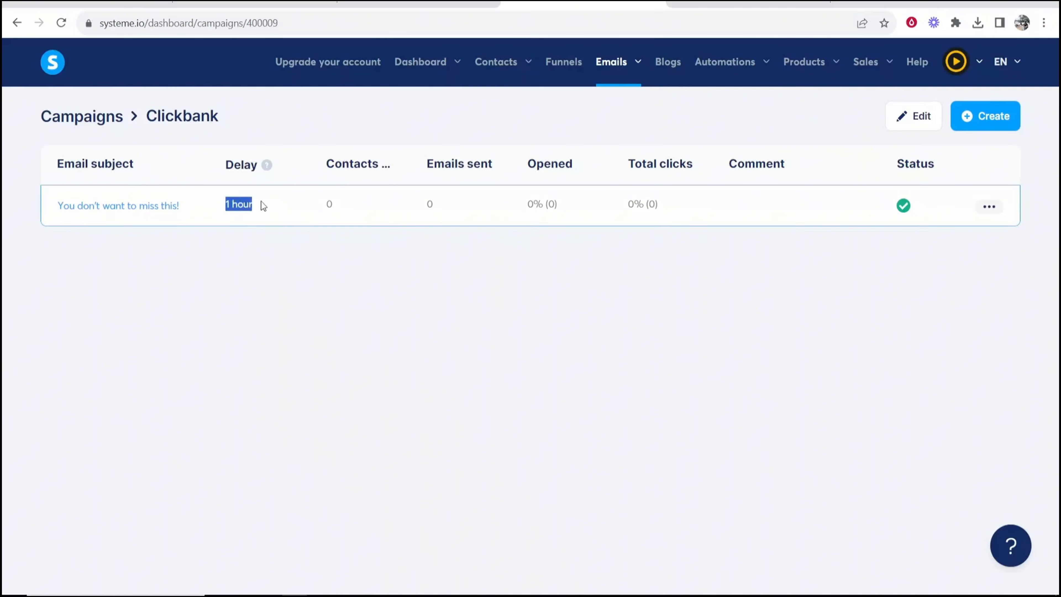
pyautogui.click(261, 204)
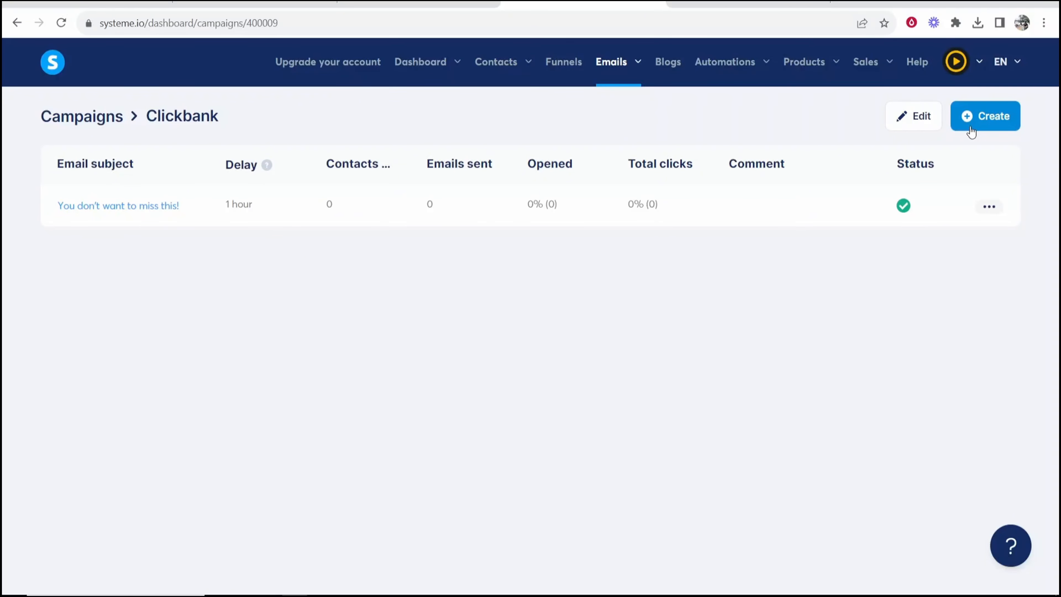
pyautogui.click(167, 205)
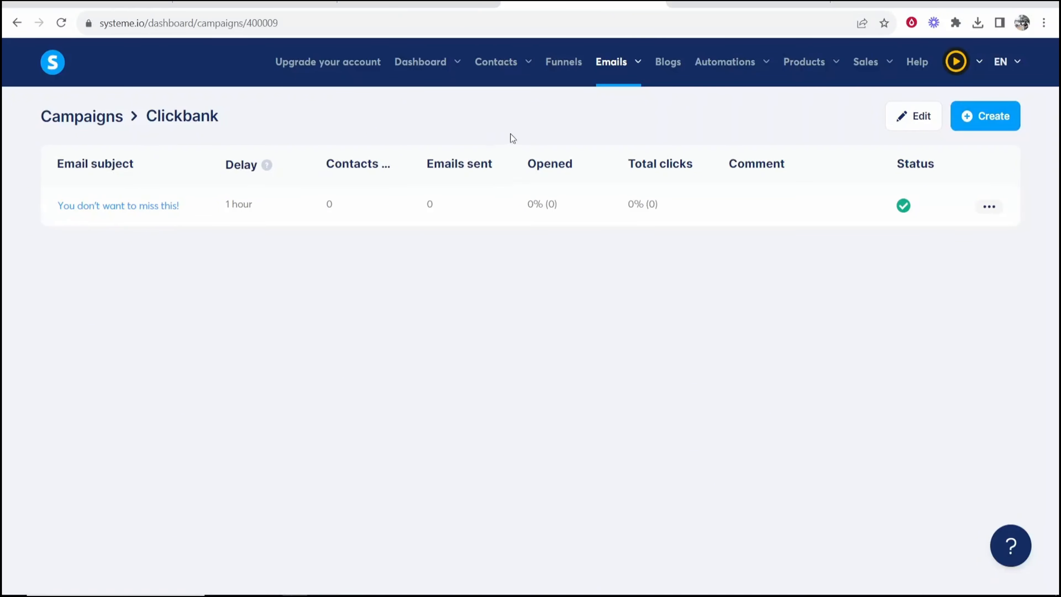
pyautogui.moveTo(528, 63)
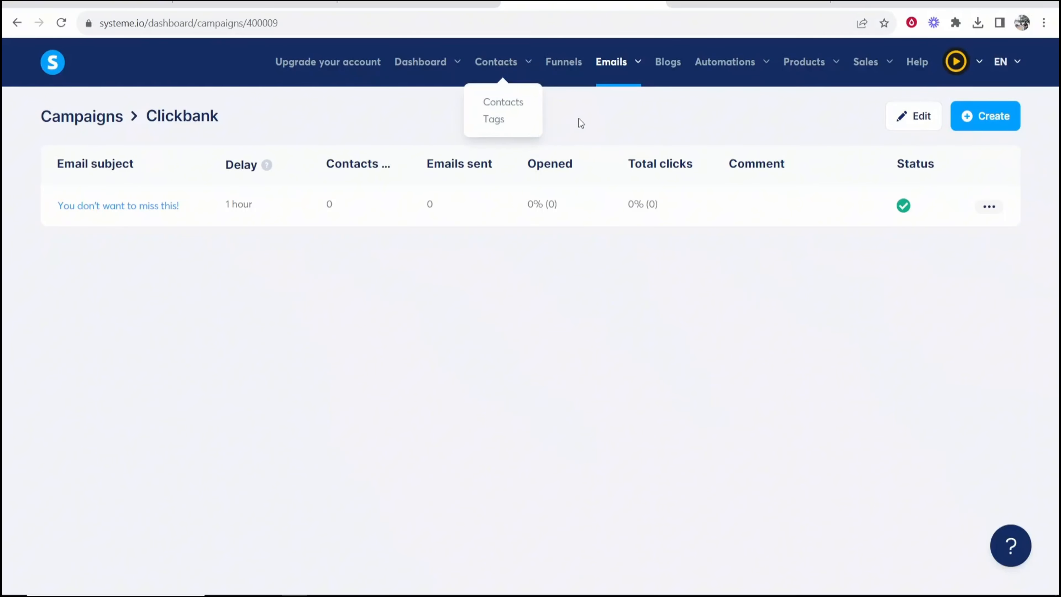
# Add a 'Funnel step form subscribed' automation rule to the Clickbank funnel's squeeze page
pyautogui.click(564, 70)
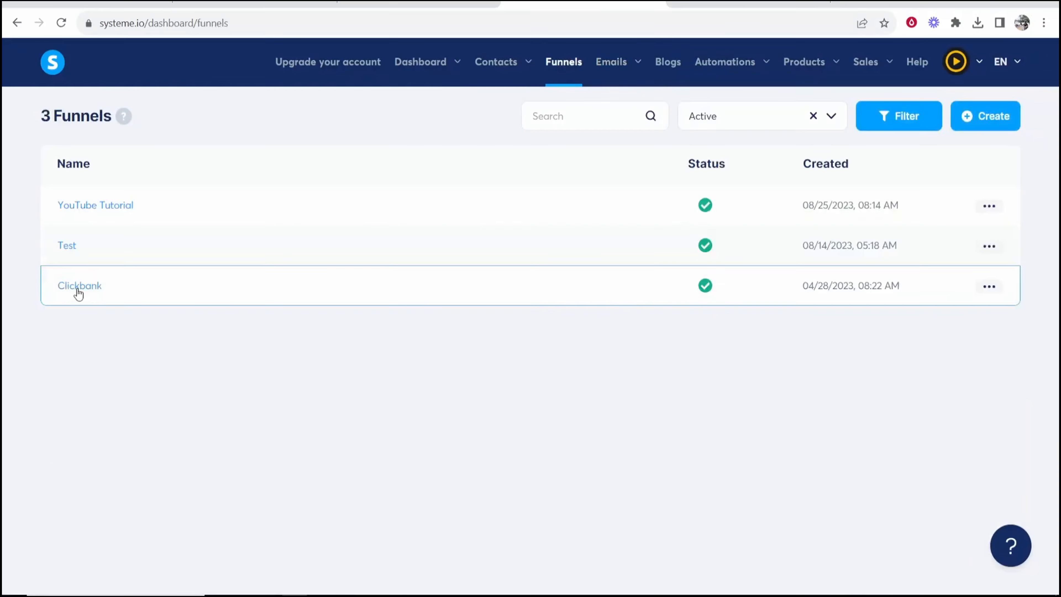
pyautogui.click(79, 288)
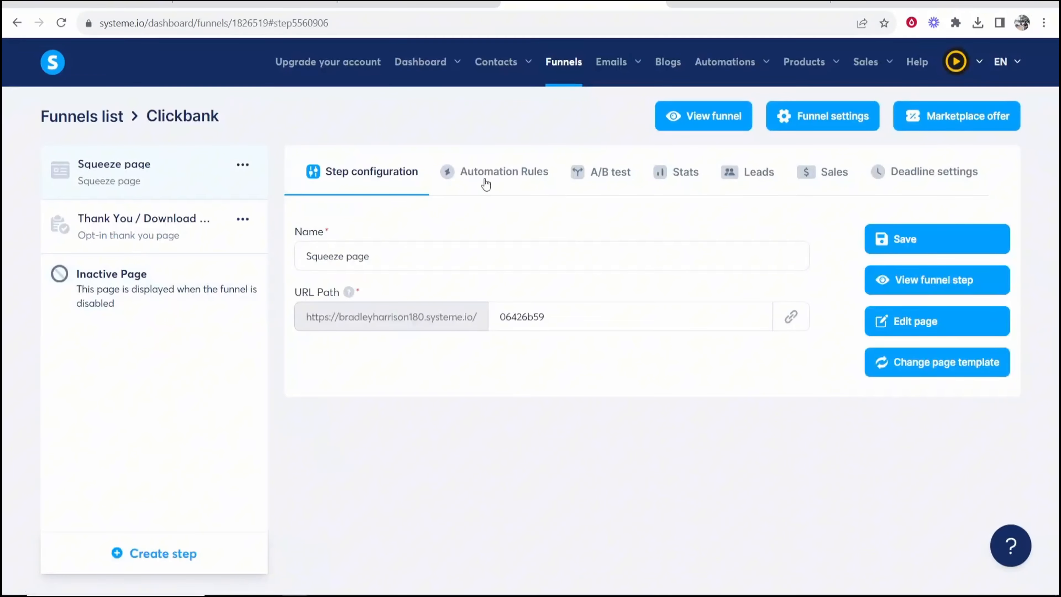
pyautogui.click(489, 180)
pyautogui.click(656, 558)
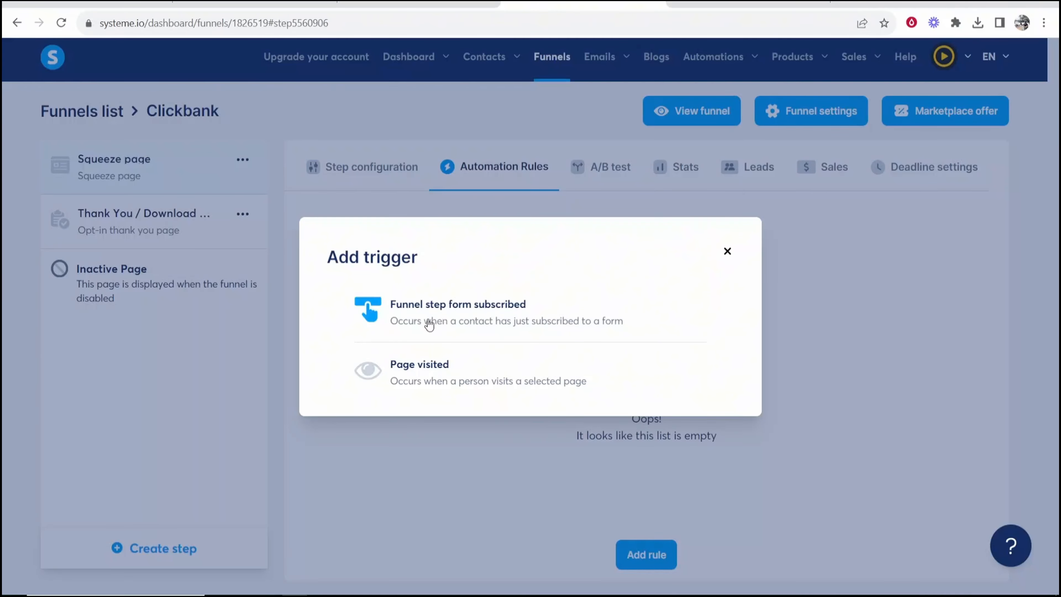
pyautogui.click(446, 321)
# Give the rule a 'Subscribe to campaign' action targeting Clickbank, and save it
pyautogui.click(407, 256)
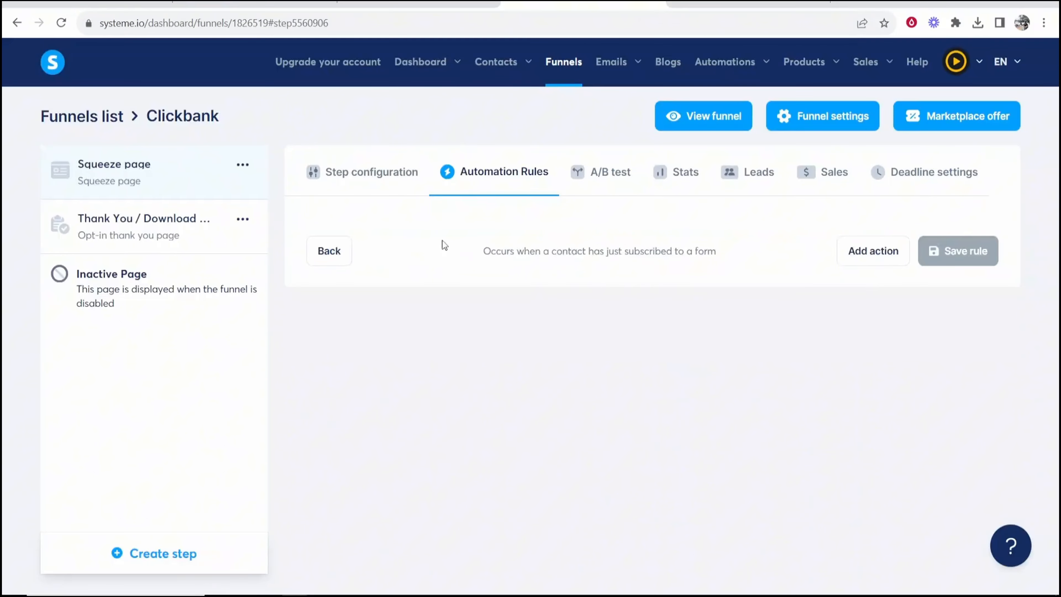
pyautogui.click(873, 251)
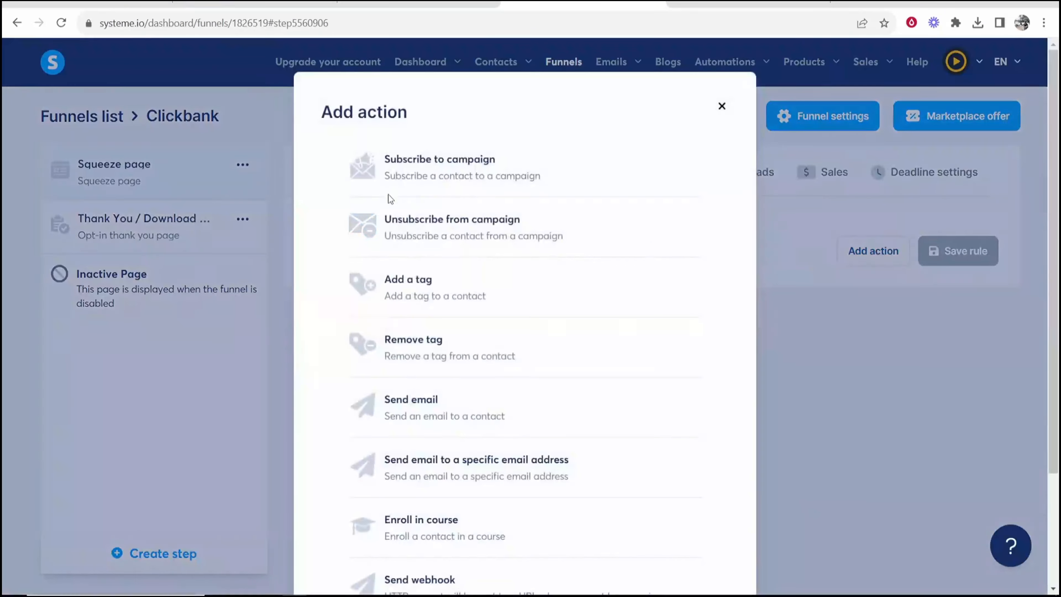
pyautogui.click(430, 167)
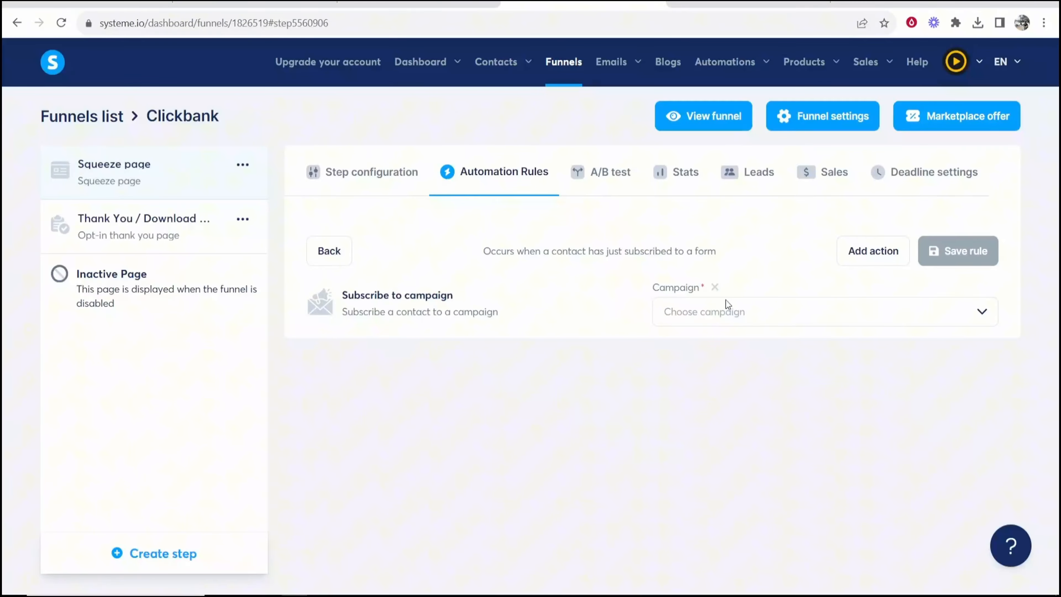
pyautogui.click(730, 313)
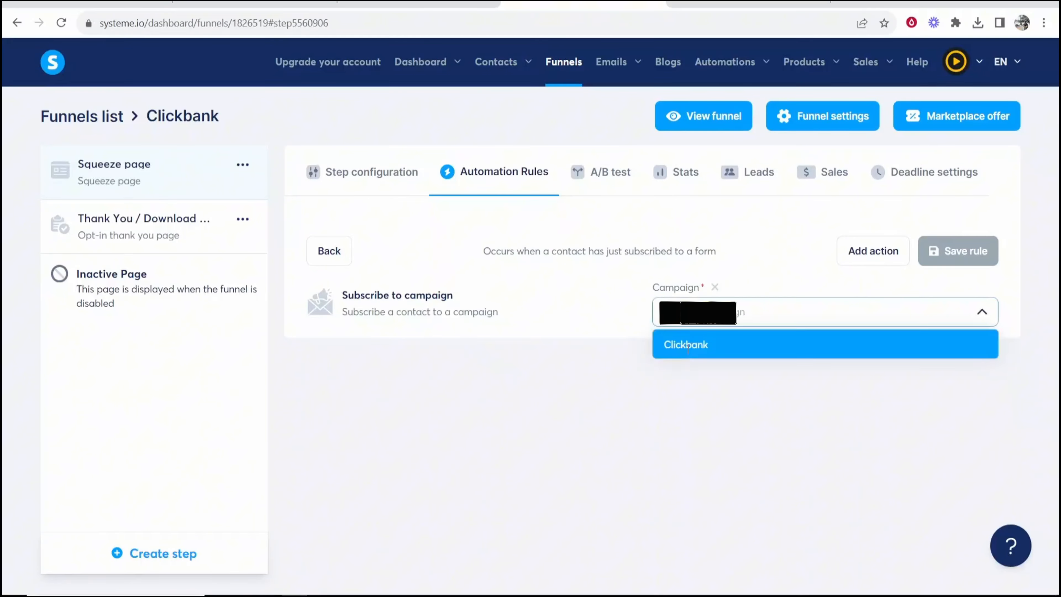
pyautogui.click(688, 347)
pyautogui.click(957, 251)
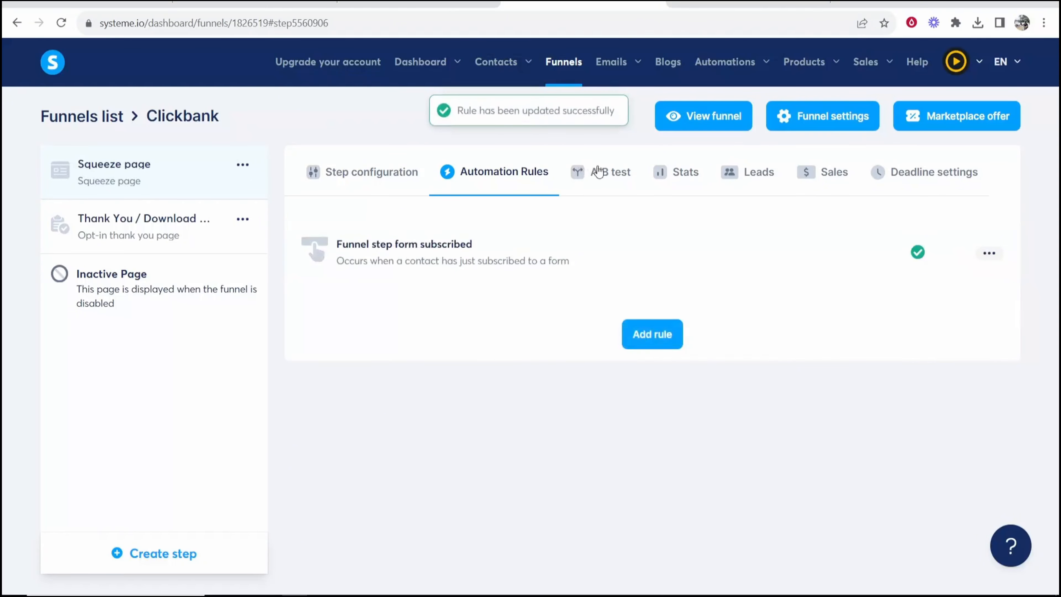
# Submit a test first name and email on the live Clickbank squeeze page, then return to the dashboard
pyautogui.moveTo(501, 97)
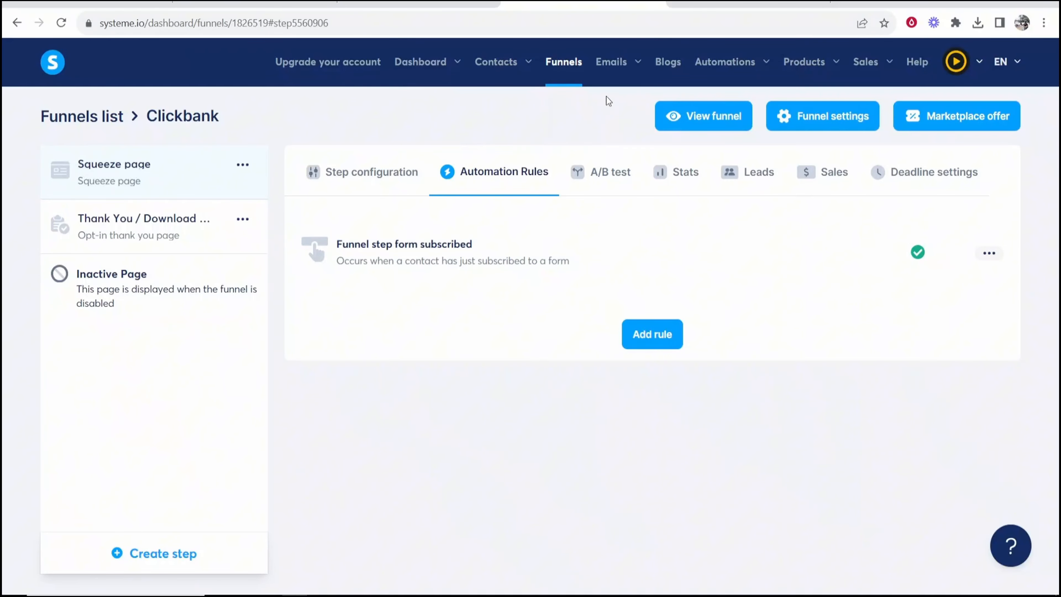
pyautogui.moveTo(613, 69)
pyautogui.click(614, 122)
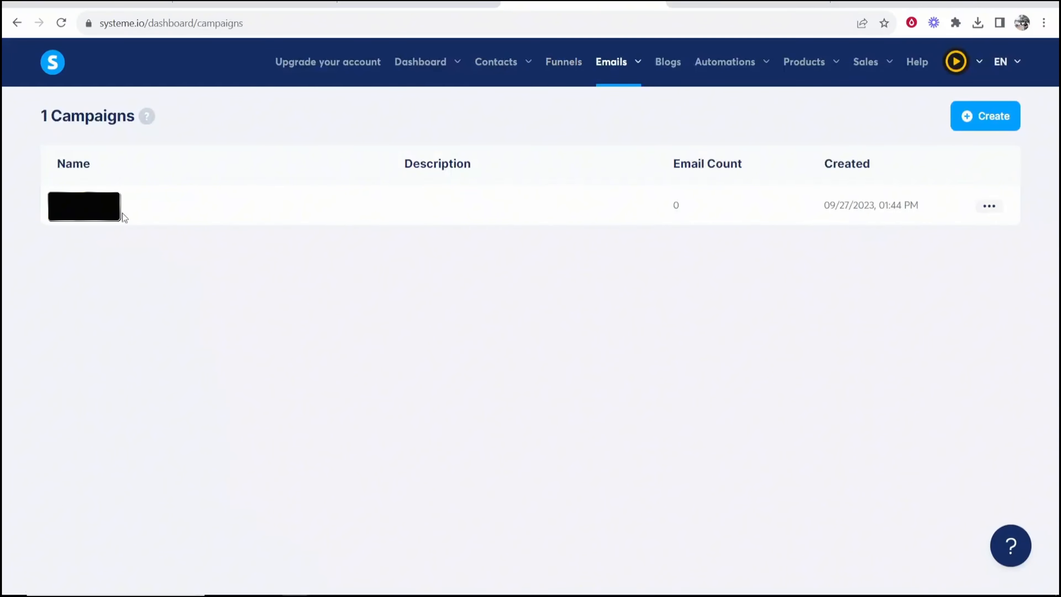
pyautogui.click(573, 66)
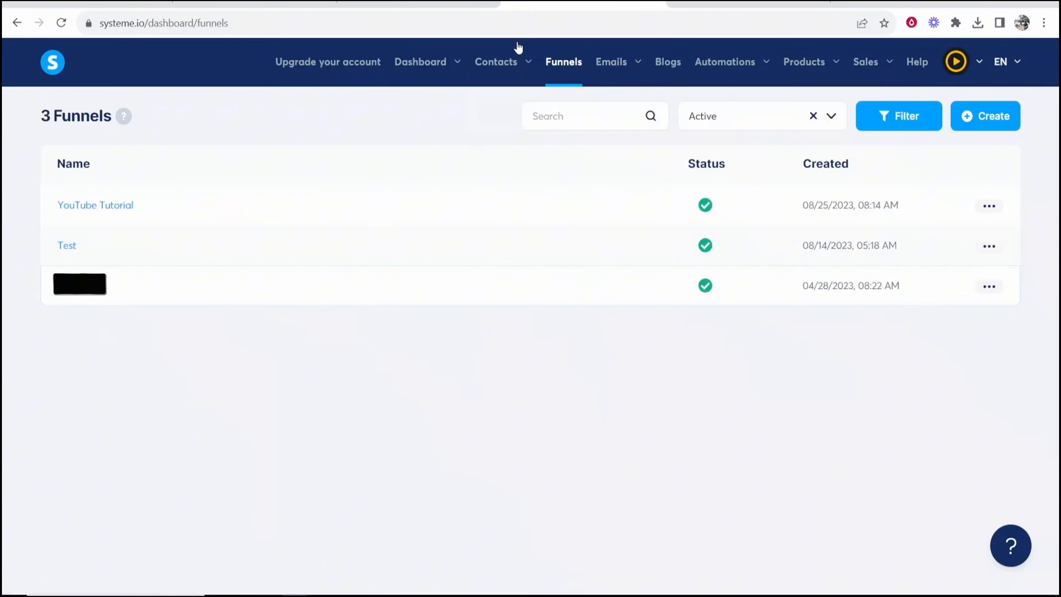
pyautogui.click(77, 296)
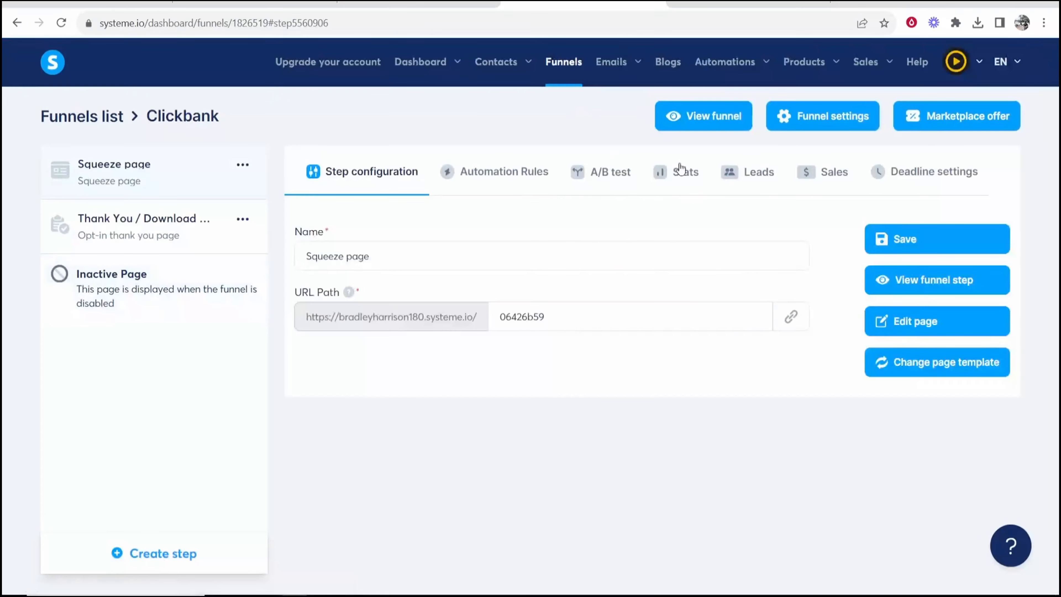
pyautogui.click(688, 117)
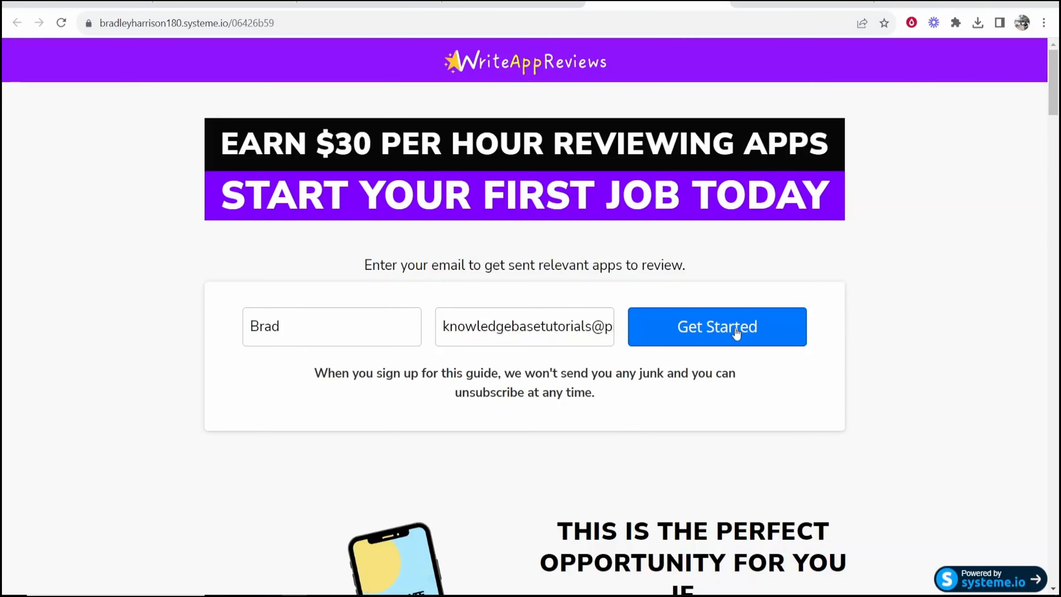
pyautogui.click(736, 333)
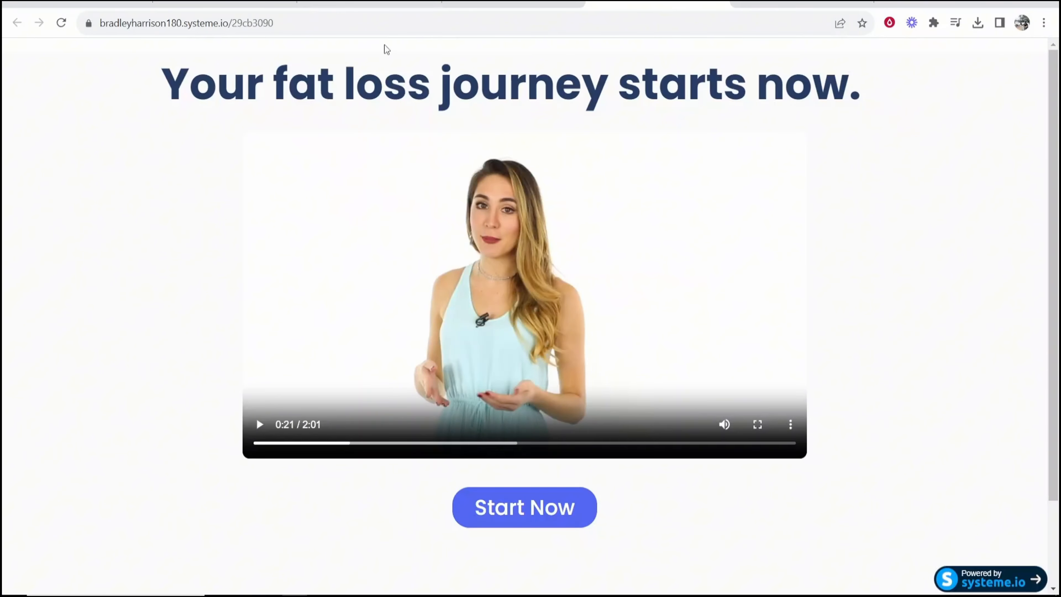
pyautogui.click(516, 4)
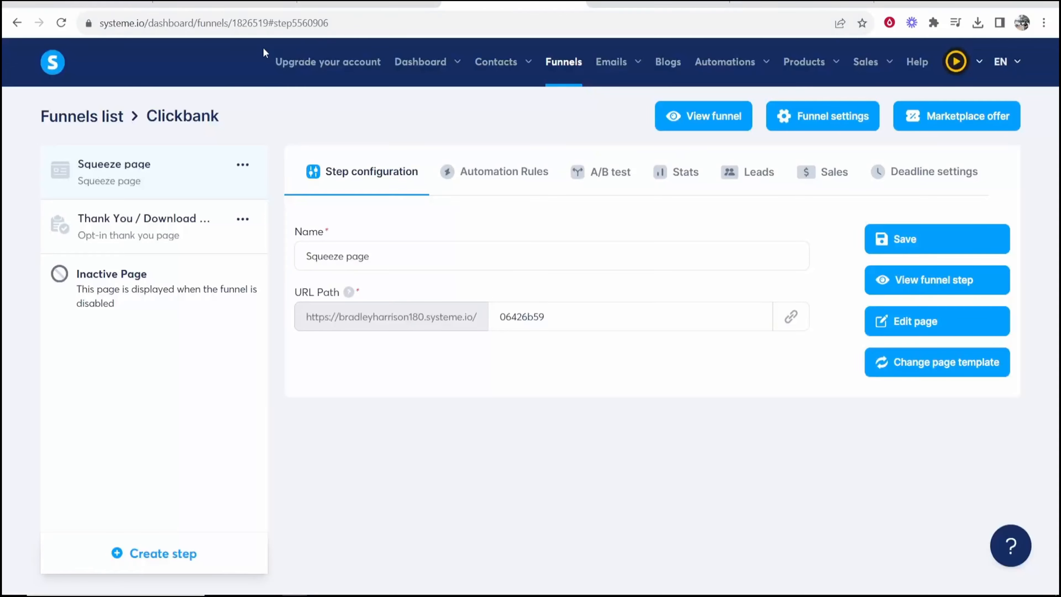
# Check the Clickbank campaign, then open the newest contact and view its Email campaigns section
pyautogui.moveTo(612, 63)
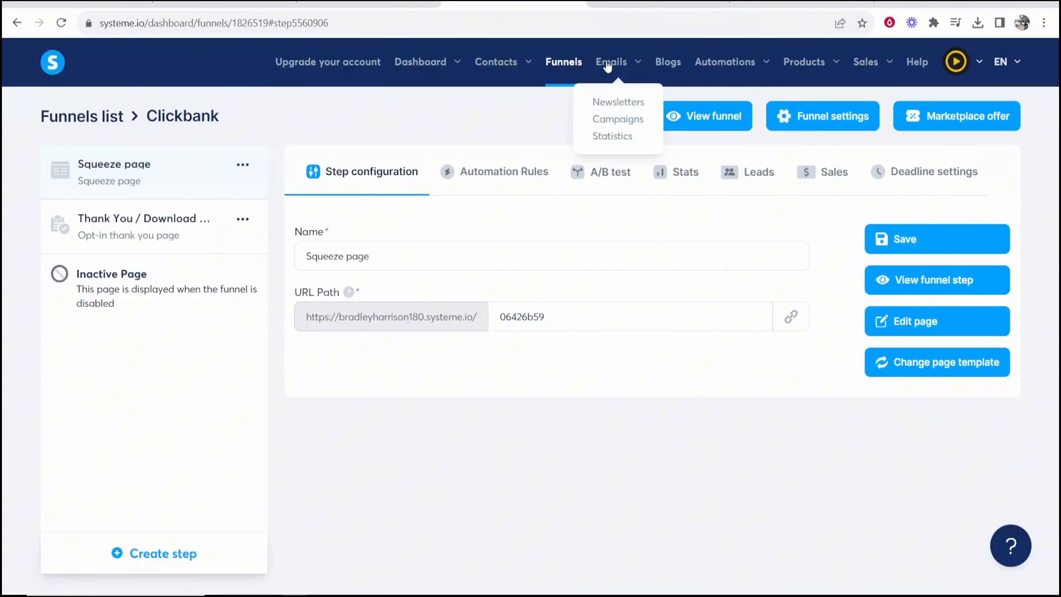
pyautogui.click(611, 118)
pyautogui.moveTo(503, 69)
pyautogui.click(490, 109)
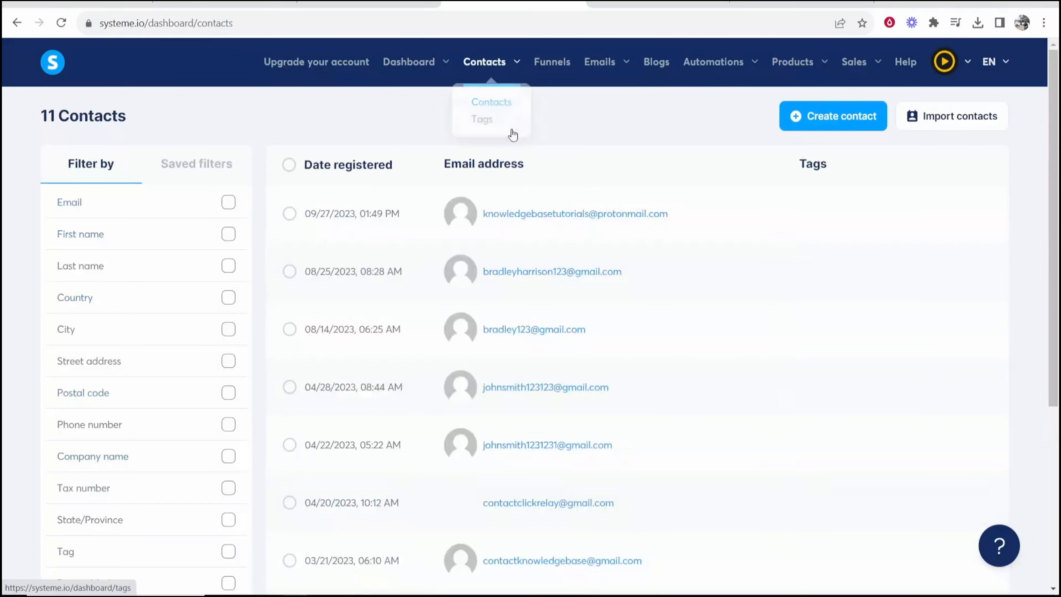
pyautogui.moveTo(296, 216); pyautogui.dragTo(466, 202)
pyautogui.click(673, 223)
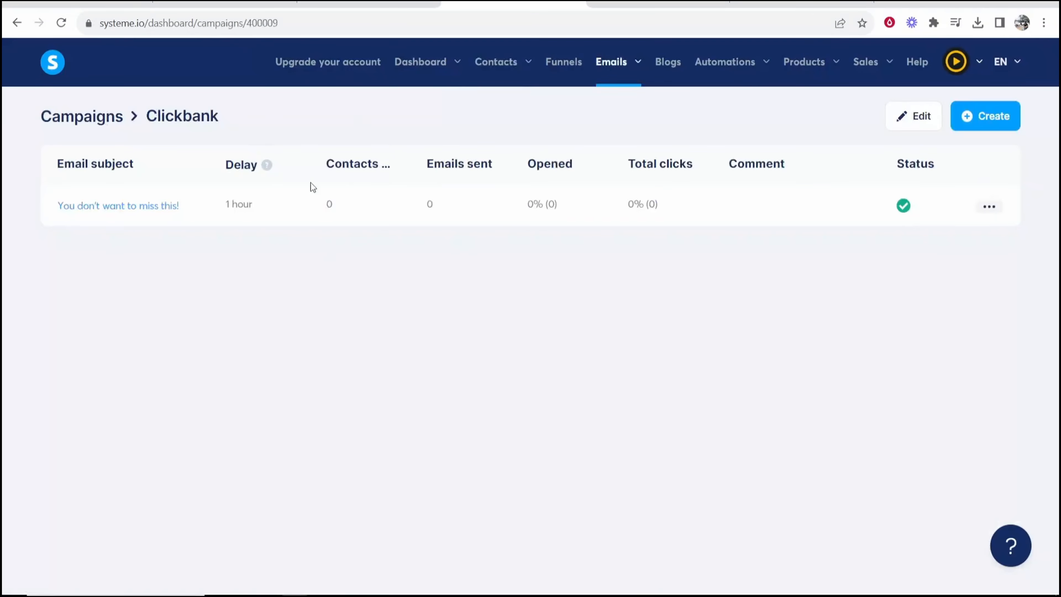
pyautogui.moveTo(352, 203); pyautogui.dragTo(314, 204)
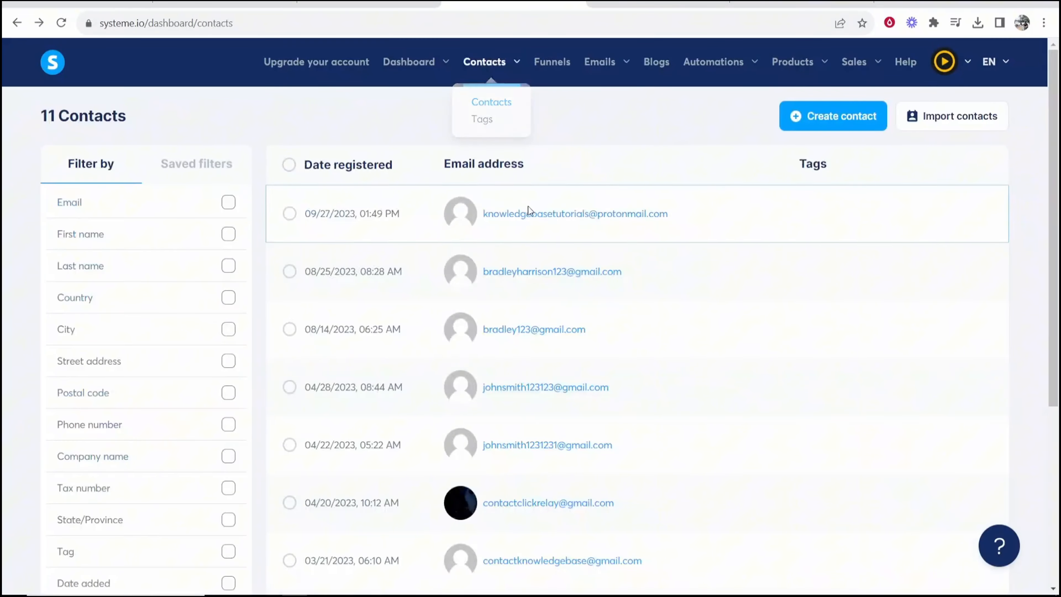
pyautogui.click(552, 219)
pyautogui.scroll(-15, 608, 184)
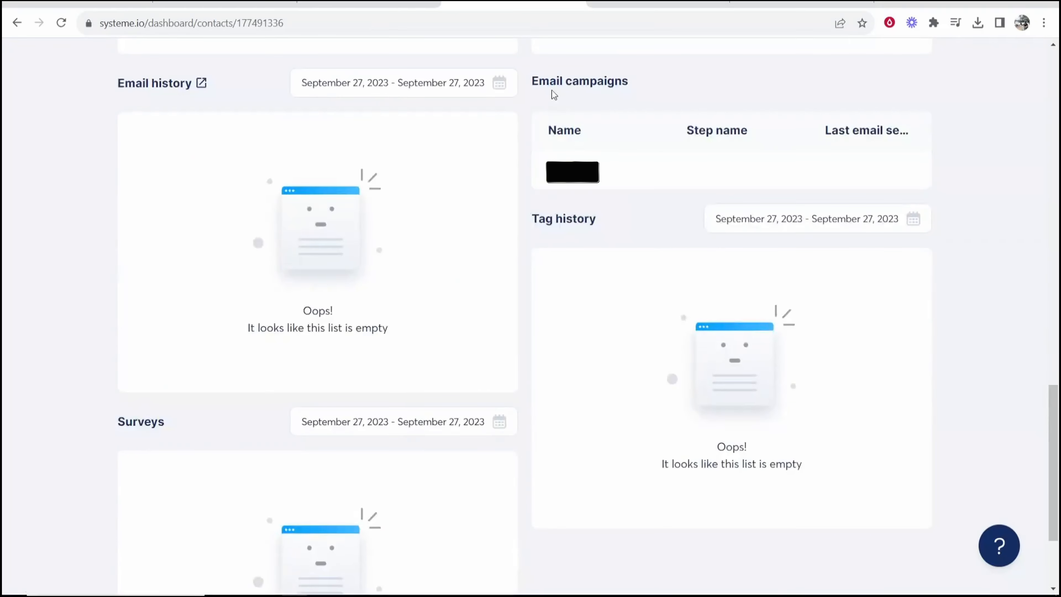
pyautogui.moveTo(535, 79); pyautogui.dragTo(612, 82)
pyautogui.click(609, 100)
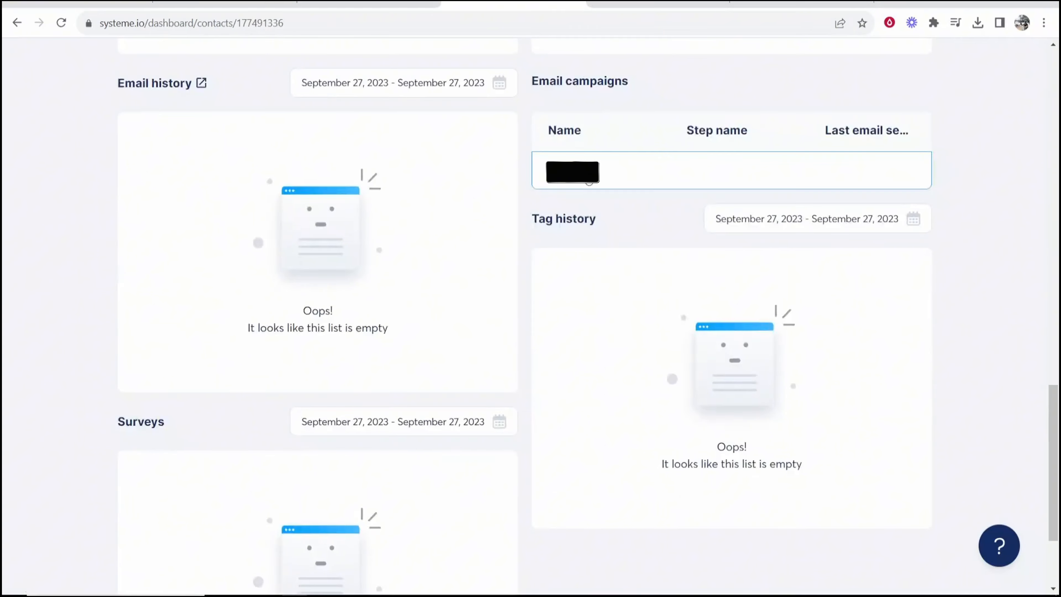